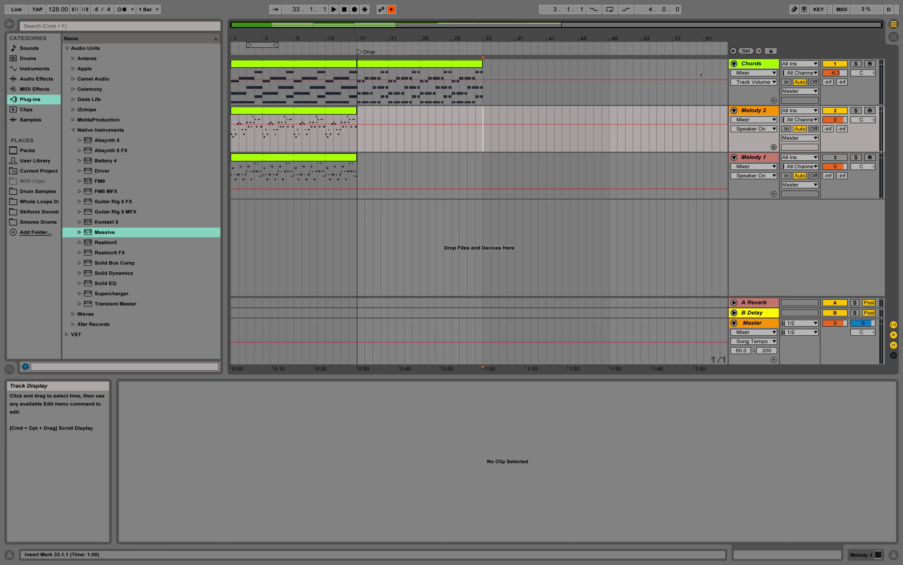
Insert a new MIDI track below Chords and mute the Melody 2 track
{"action": "right_click", "coordinate": [755, 64]}
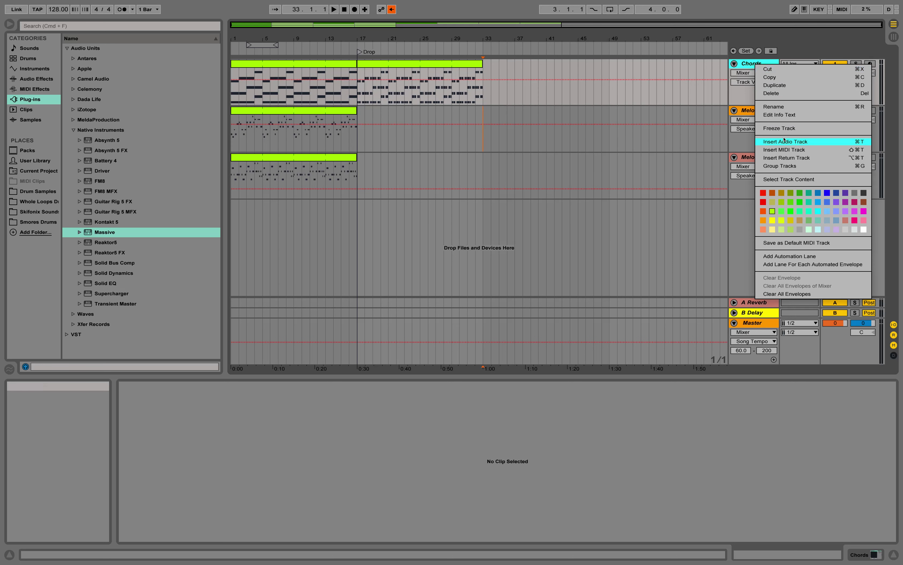
{"action": "left_click", "coordinate": [784, 149]}
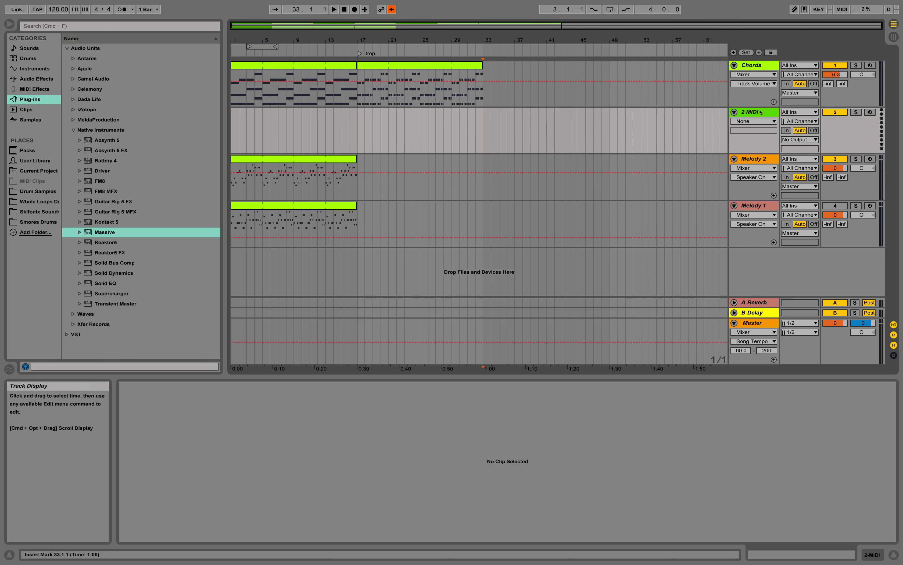
{"action": "left_click", "coordinate": [835, 159]}
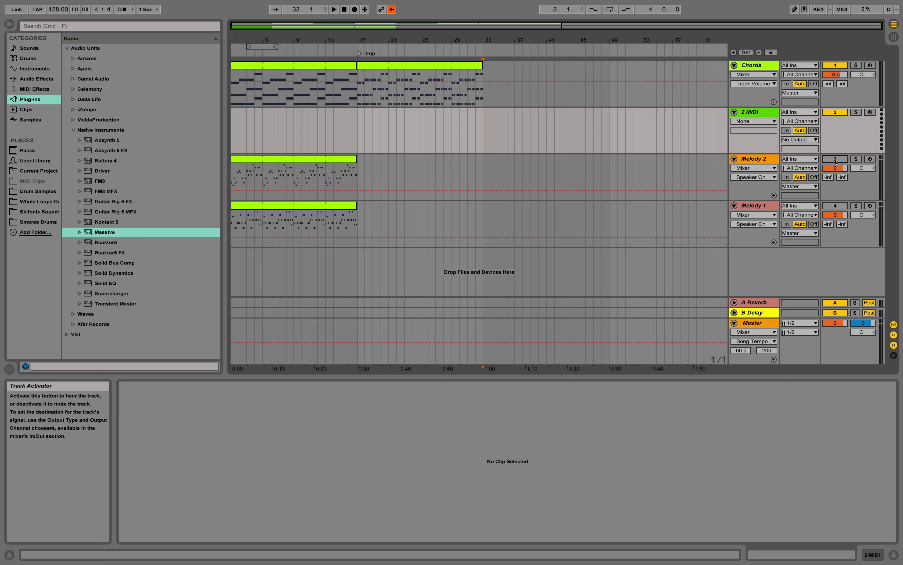
Copy the first Chords clip and paste it at bar 1 of the new 2 MIDI track
{"action": "right_click", "coordinate": [280, 63]}
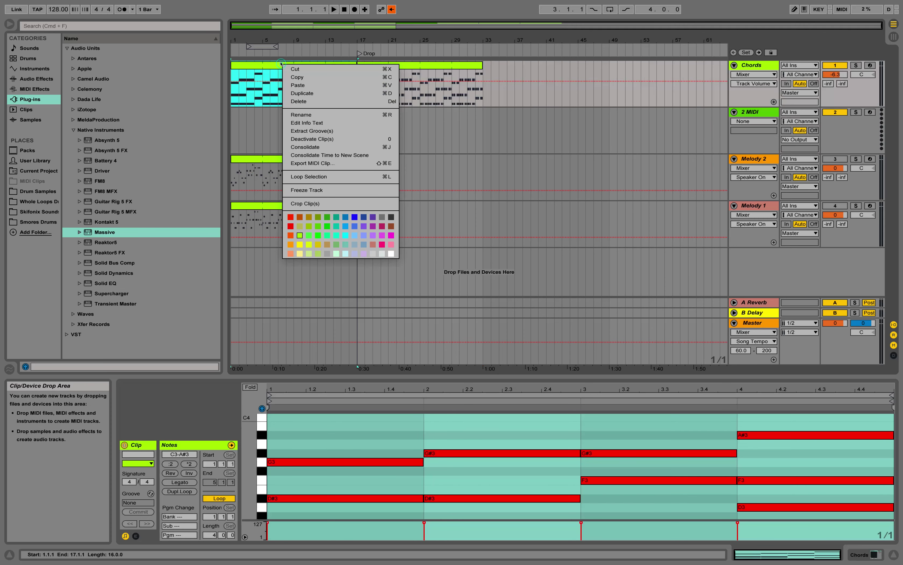
{"action": "left_click", "coordinate": [297, 77]}
{"action": "left_click", "coordinate": [232, 125]}
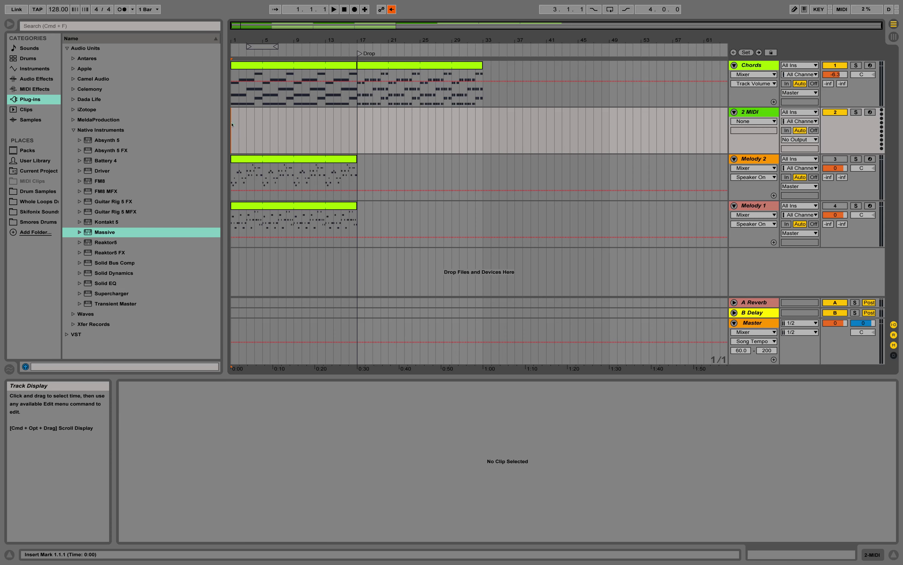
{"action": "right_click", "coordinate": [232, 125]}
{"action": "left_click", "coordinate": [247, 129]}
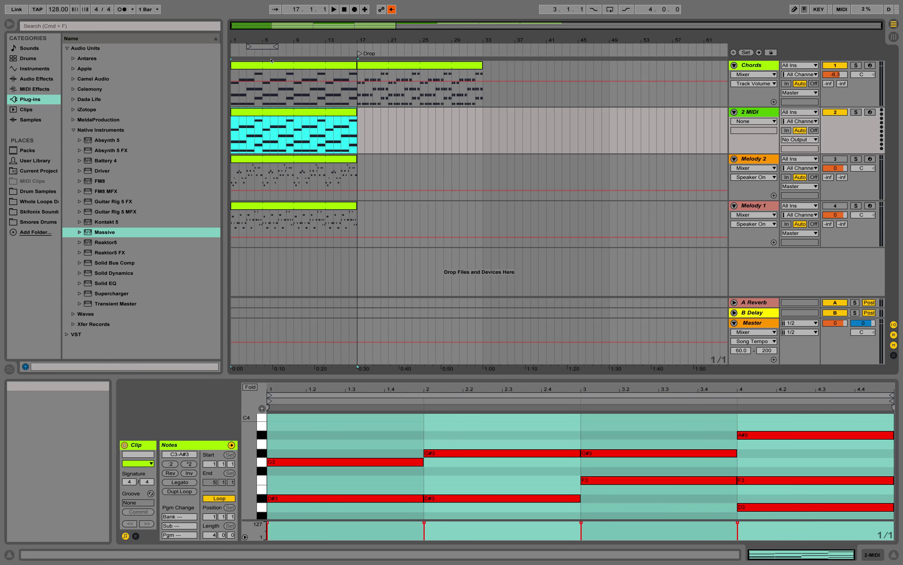
Show the pasted clip in an enlarged note editor
{"action": "left_click", "coordinate": [269, 111]}
{"action": "left_click", "coordinate": [269, 110]}
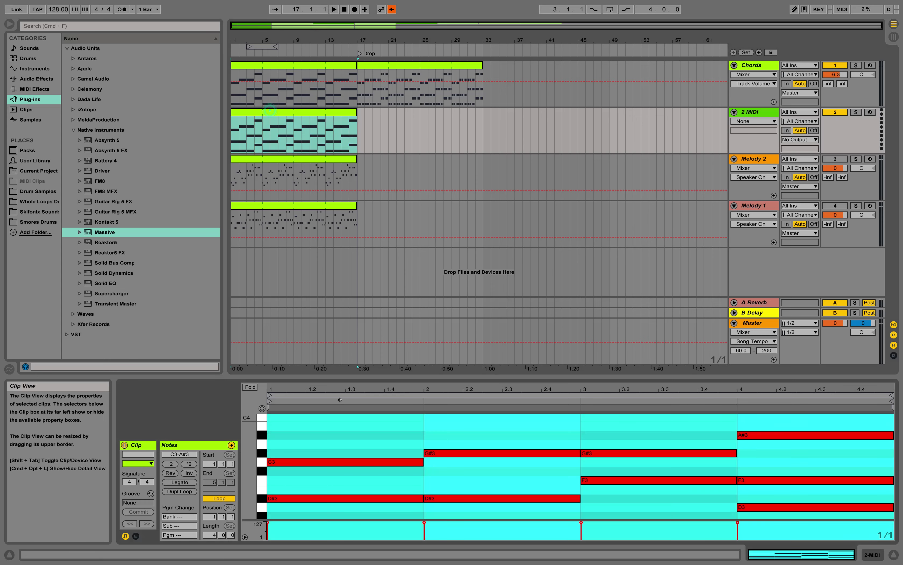
{"action": "left_click_drag", "start_coordinate": [341, 380], "coordinate": [341, 144]}
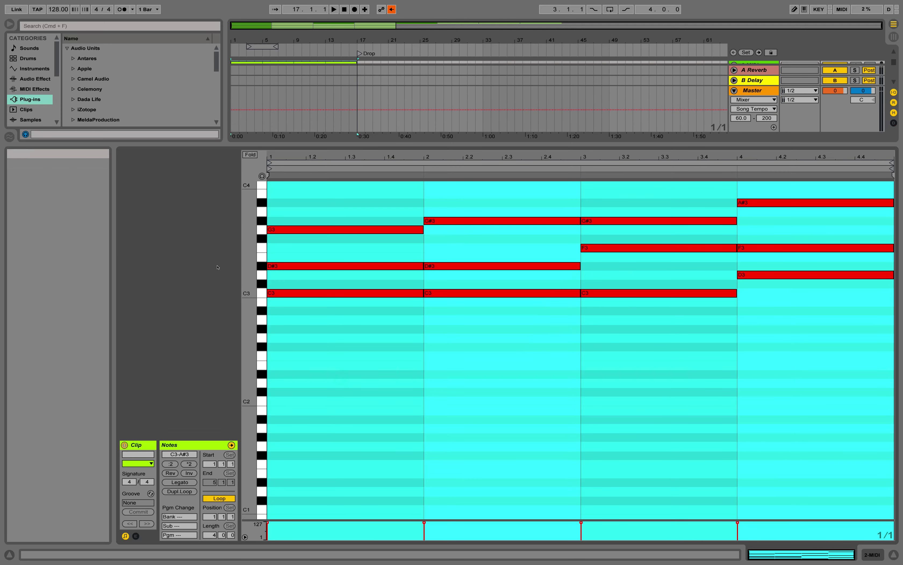
{"action": "scroll", "coordinate": [246, 263], "scroll_direction": "up", "scroll_amount": 8}
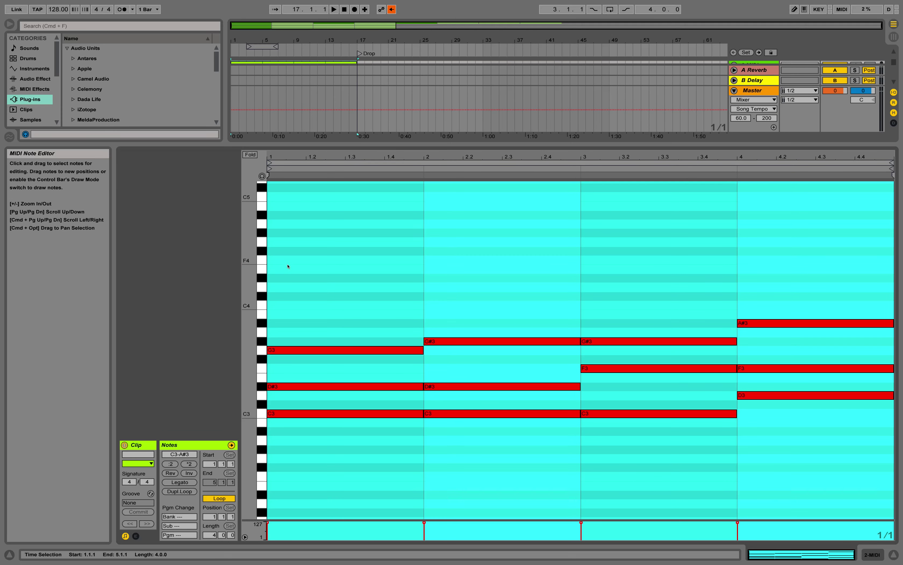
Move bar 2's G#3 down to G#2, bar 3's C3 up to C4, and bar 4's A#3 down to A#2
{"action": "left_click", "coordinate": [441, 340]}
{"action": "key", "text": "shift+Down"}
{"action": "left_click_drag", "start_coordinate": [602, 392], "coordinate": [616, 434]}
{"action": "key", "text": "shift+Up"}
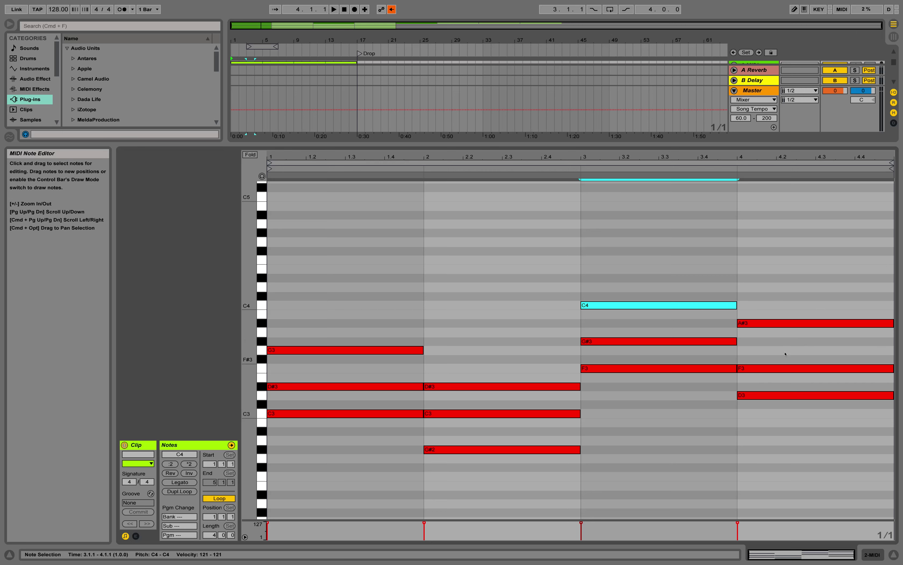
{"action": "left_click_drag", "start_coordinate": [787, 267], "coordinate": [785, 334]}
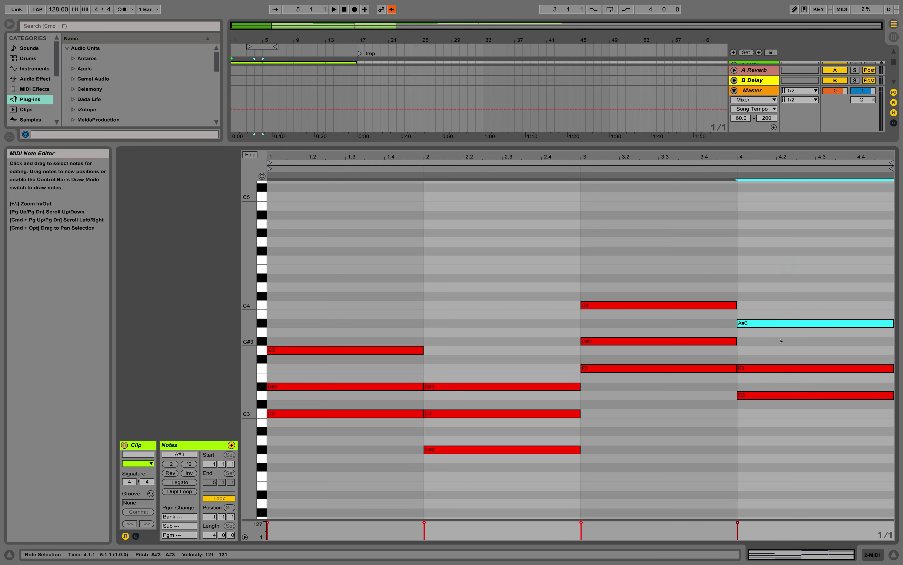
{"action": "key", "text": "shift+Down"}
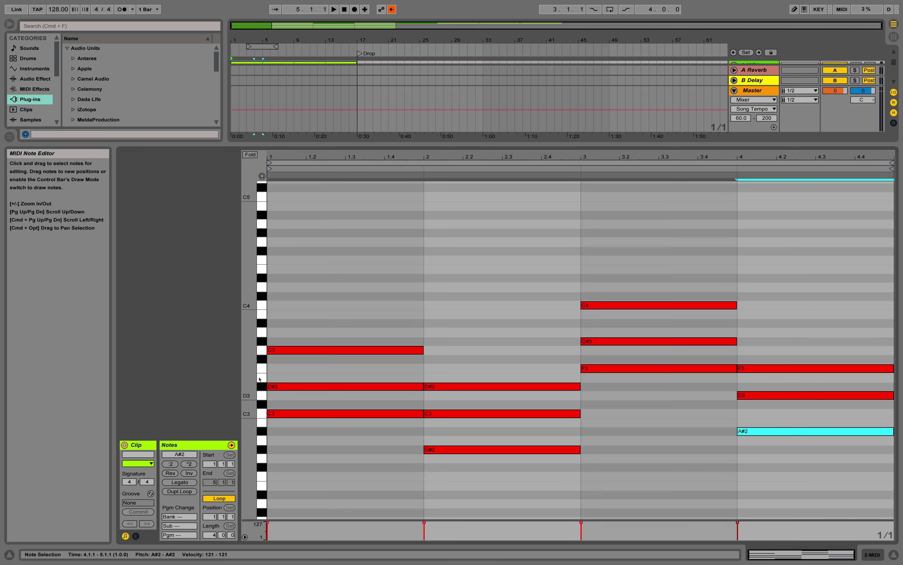
{"action": "left_click_drag", "start_coordinate": [256, 377], "coordinate": [256, 377]}
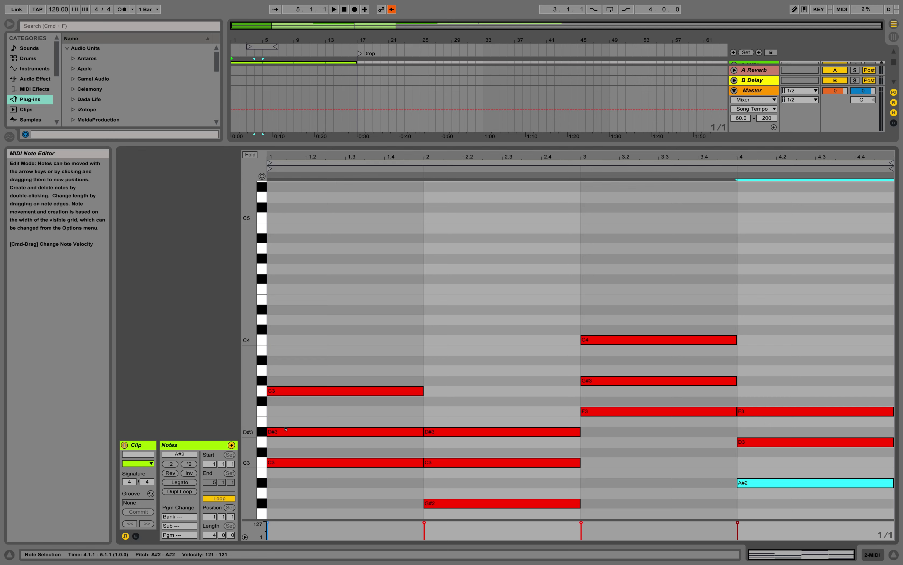
Draw the sevenths: A#3 in bar 1, G3 in bar 2, D#4 in bar 3, A3 in bar 4
{"action": "double_click", "coordinate": [281, 361]}
{"action": "double_click", "coordinate": [290, 395]}
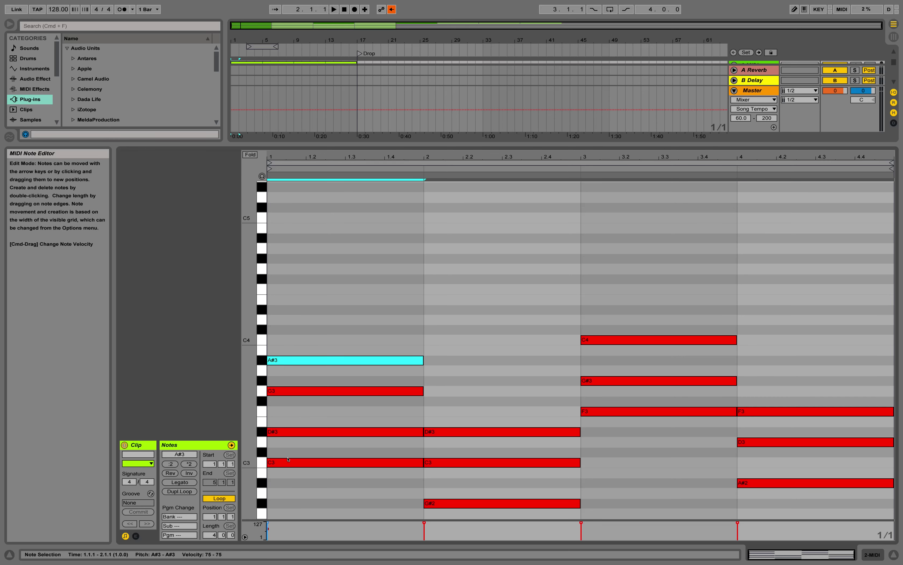
{"action": "key", "text": "super+z"}
{"action": "double_click", "coordinate": [438, 390]}
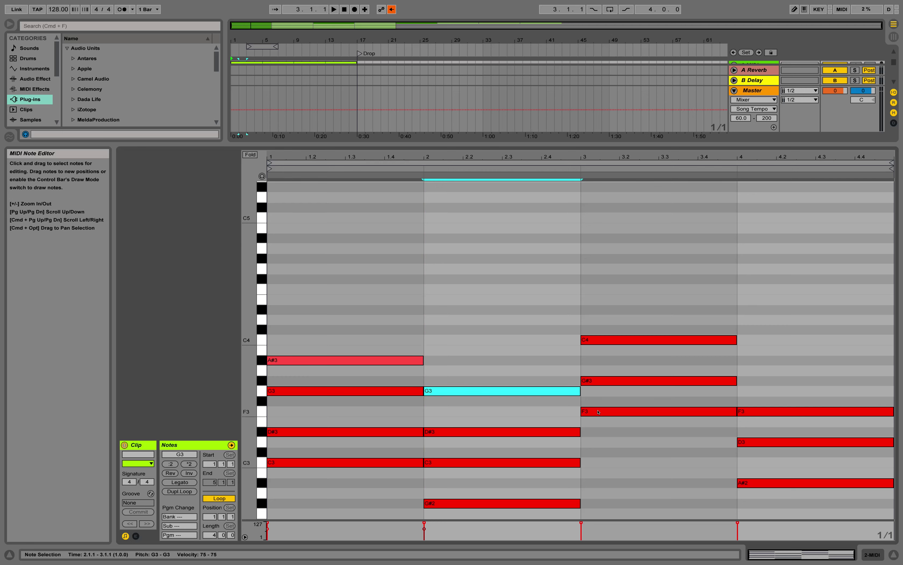
{"action": "left_click_drag", "start_coordinate": [612, 305], "coordinate": [639, 519]}
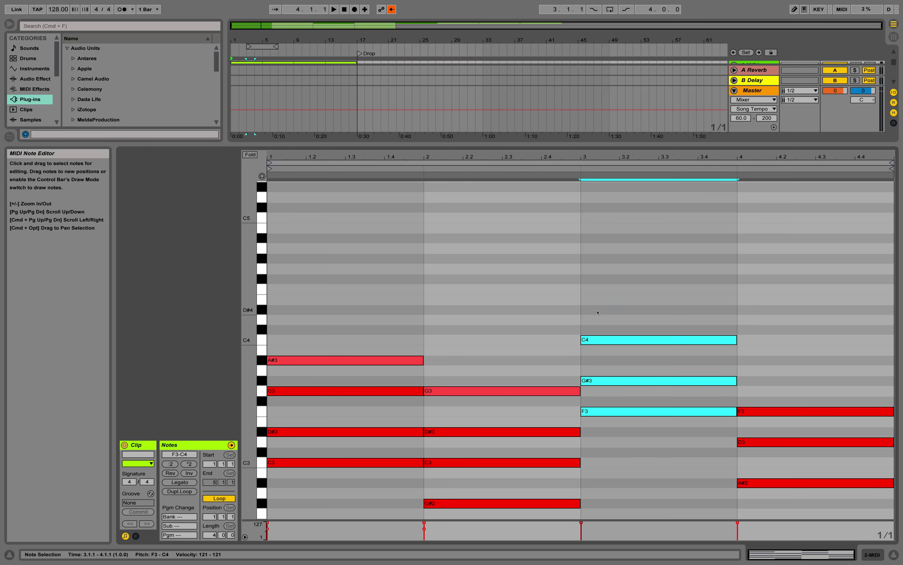
{"action": "double_click", "coordinate": [598, 312]}
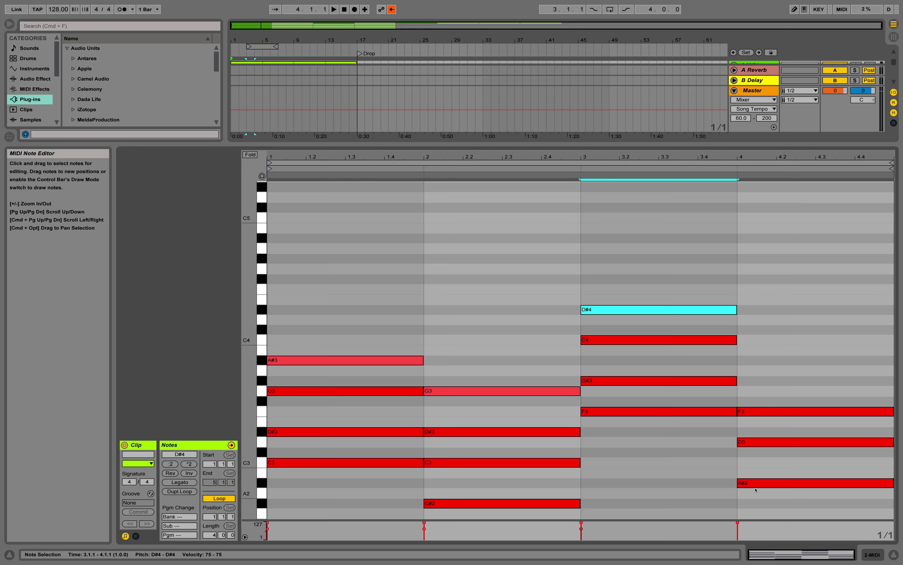
{"action": "double_click", "coordinate": [752, 370]}
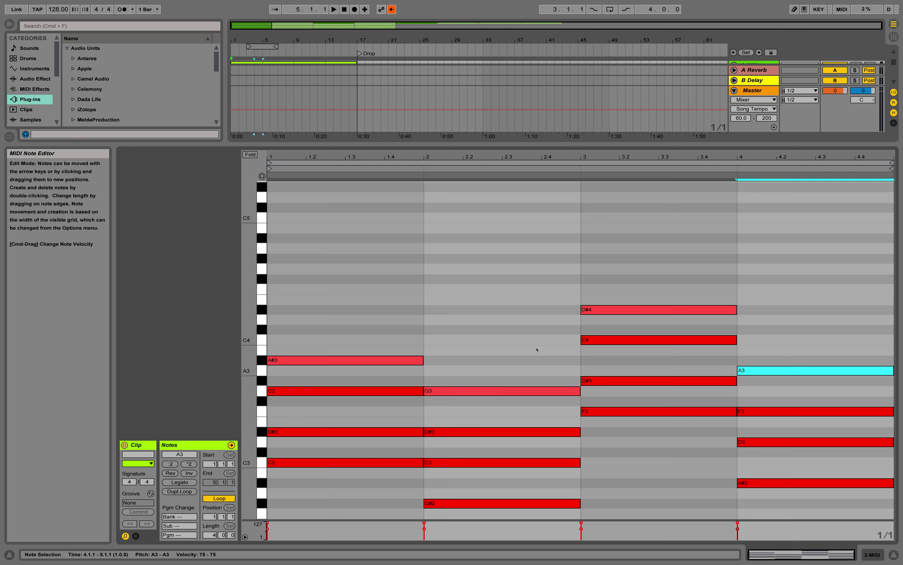
Set the note editor's grid to 1/16
{"action": "left_click_drag", "start_coordinate": [350, 240], "coordinate": [824, 518]}
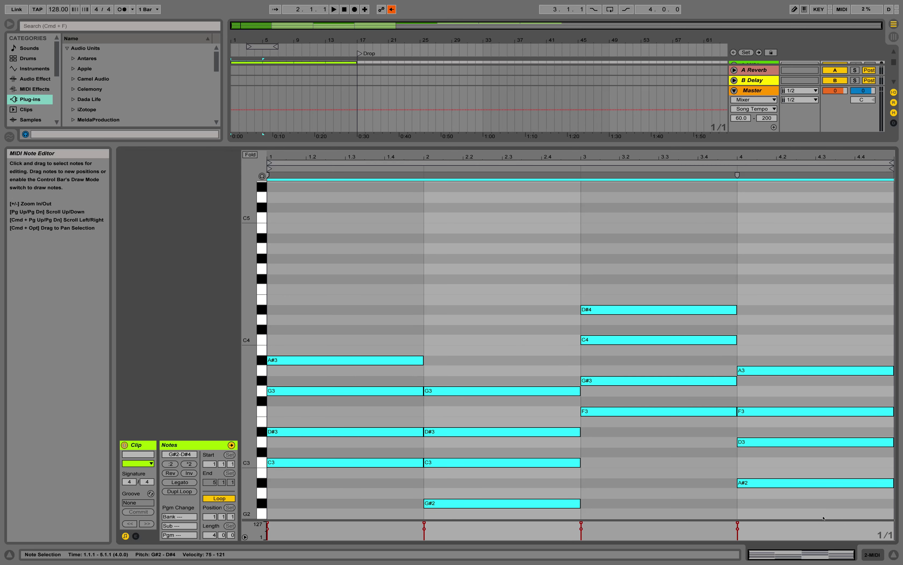
{"action": "left_click", "coordinate": [475, 291]}
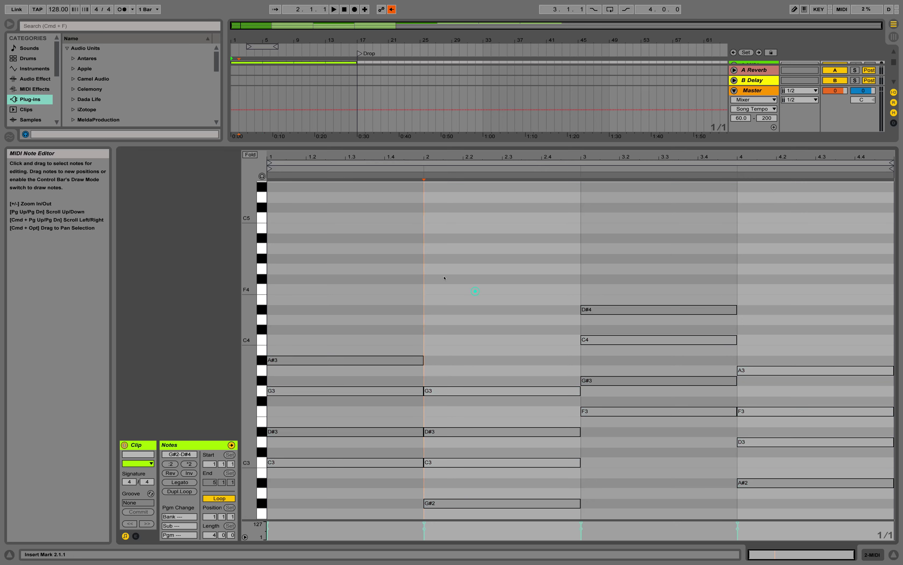
{"action": "right_click", "coordinate": [336, 272]}
{"action": "left_click", "coordinate": [414, 402]}
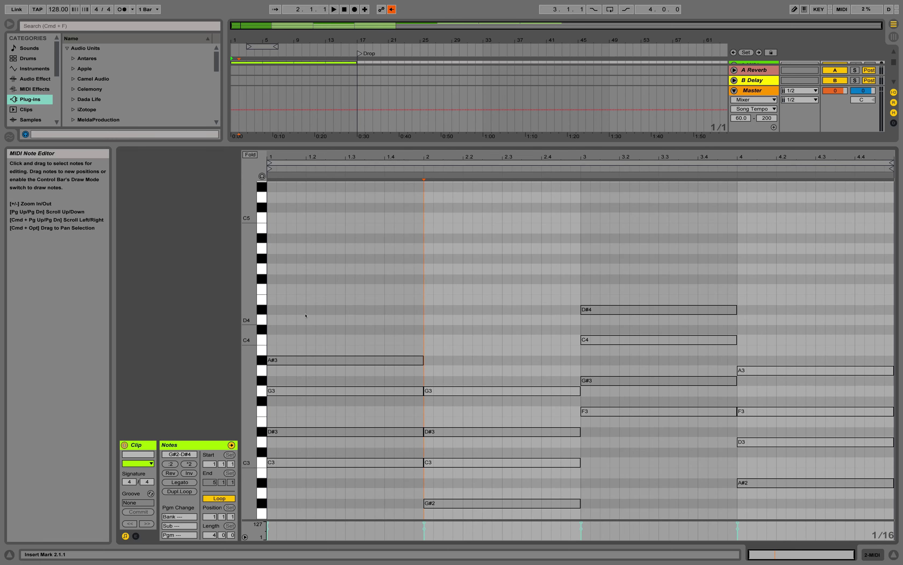
Select the four seventh notes: A#3, G3, D#4 and A3
{"action": "left_click", "coordinate": [370, 358]}
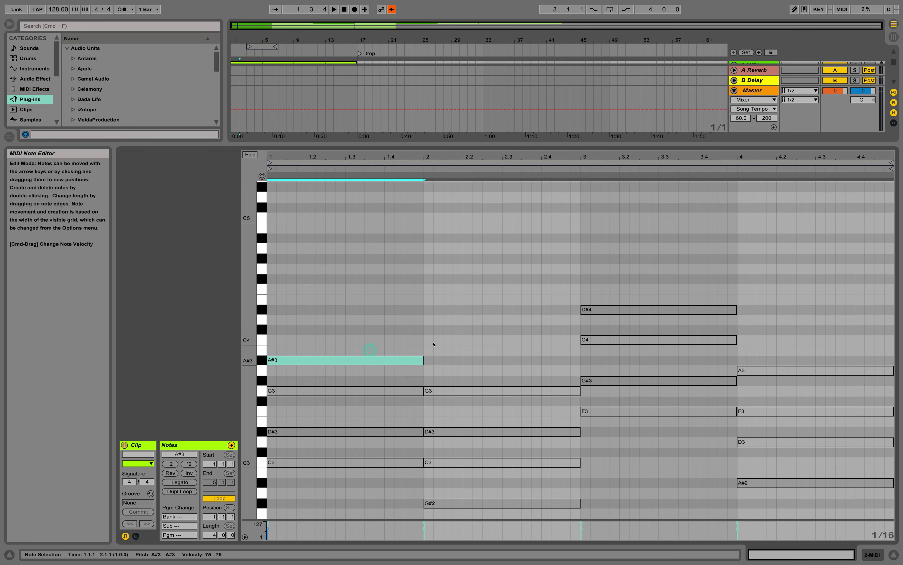
{"action": "left_click", "coordinate": [494, 390], "text": "shift"}
{"action": "left_click", "coordinate": [659, 309], "text": "shift"}
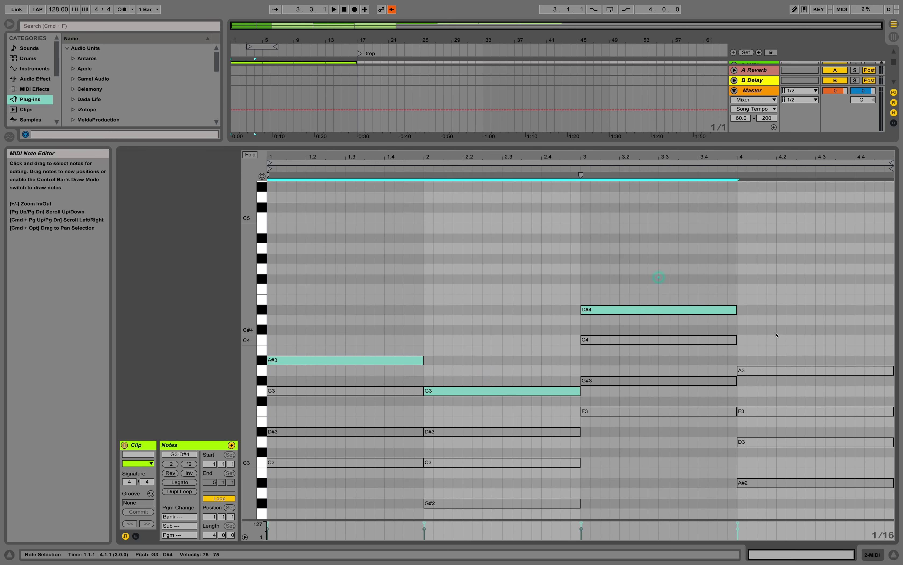
{"action": "left_click", "coordinate": [781, 370], "text": "shift"}
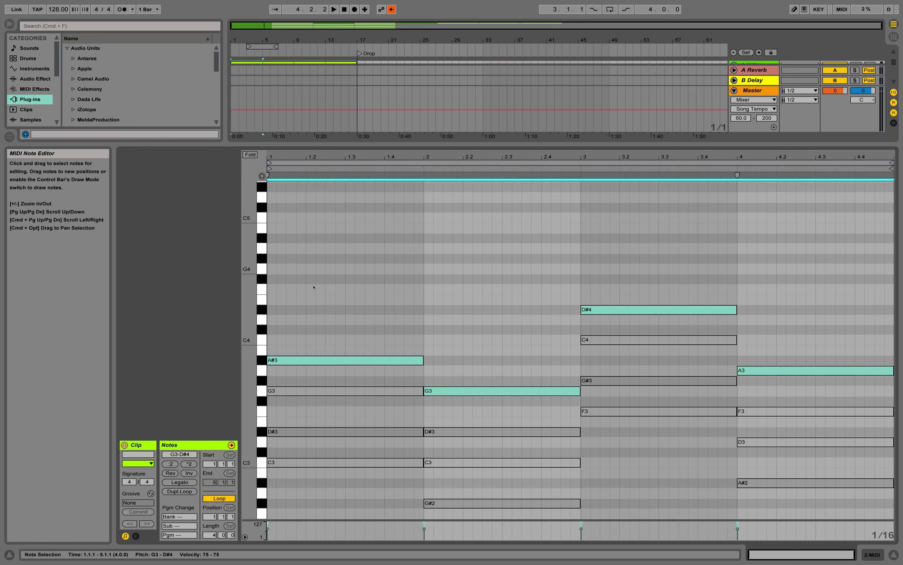
Select every chord note and transpose them all down one octave
{"action": "left_click_drag", "start_coordinate": [314, 287], "coordinate": [782, 536]}
{"action": "key", "text": "shift+Down"}
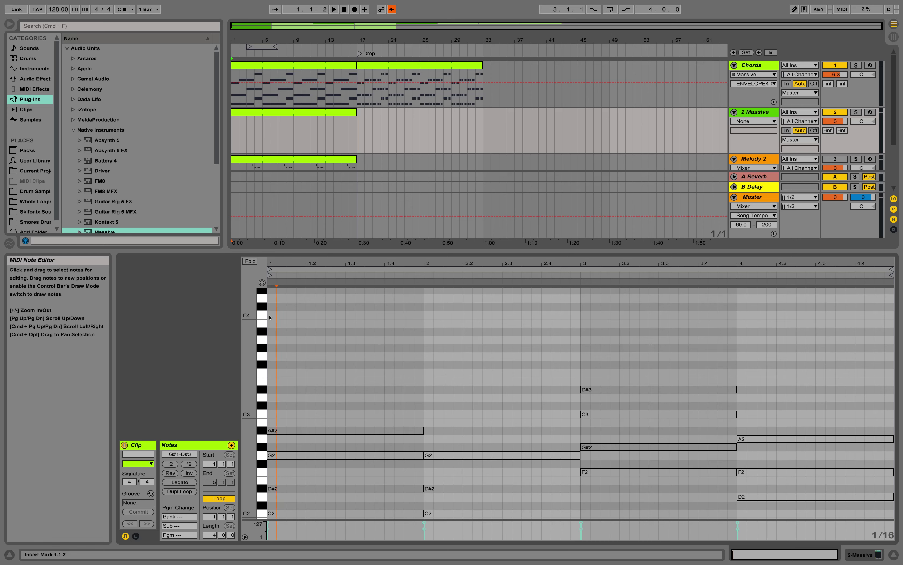
Draw bar 1's melody notes C4, A#3, D#4, C4 and G4, lengthening C4 and D#4
{"action": "double_click", "coordinate": [270, 316]}
{"action": "left_click_drag", "start_coordinate": [278, 314], "coordinate": [324, 335]}
{"action": "double_click", "coordinate": [304, 332]}
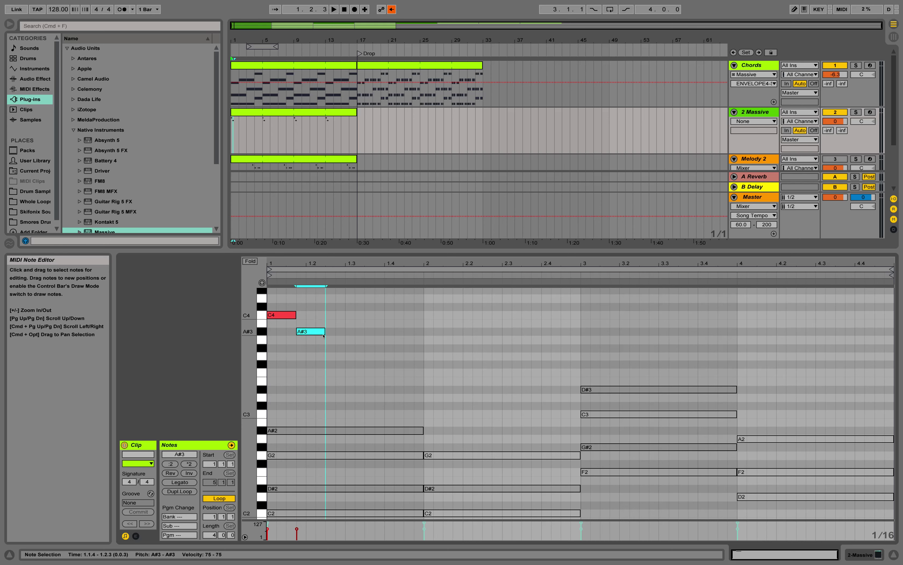
{"action": "scroll", "coordinate": [324, 333], "scroll_direction": "down", "scroll_amount": 1}
{"action": "scroll", "coordinate": [325, 317], "scroll_direction": "up", "scroll_amount": 2}
{"action": "double_click", "coordinate": [330, 308]}
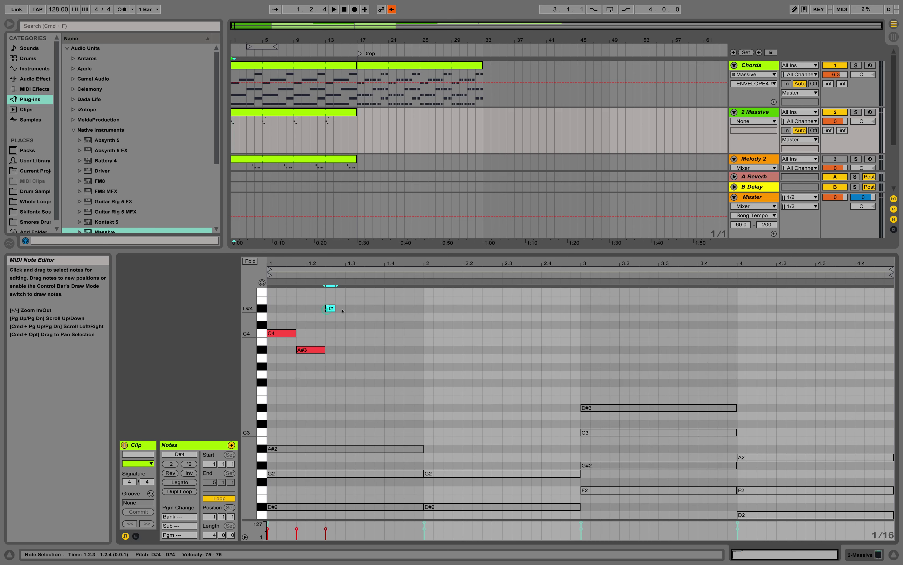
{"action": "left_click_drag", "start_coordinate": [334, 309], "coordinate": [384, 332]}
{"action": "double_click", "coordinate": [359, 334]}
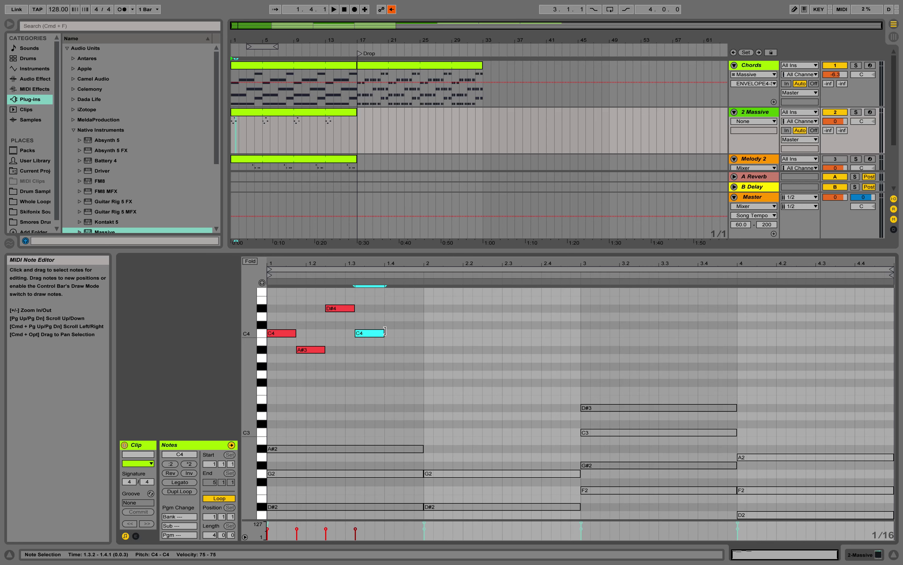
{"action": "scroll", "coordinate": [385, 331], "scroll_direction": "up", "scroll_amount": 3}
{"action": "double_click", "coordinate": [389, 317]}
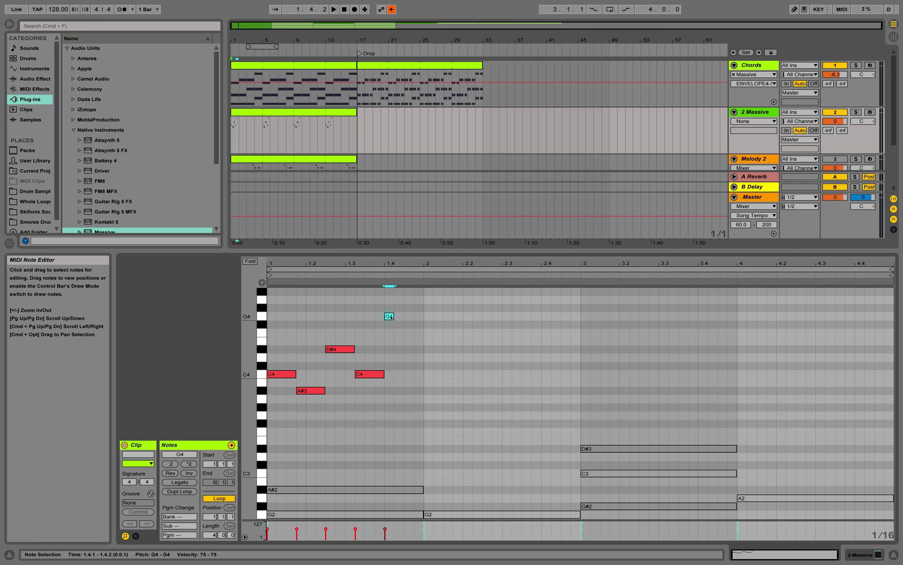
Extend the G4 note to 2.1.1 and play back the first bar
{"action": "left_click_drag", "start_coordinate": [393, 317], "coordinate": [423, 316]}
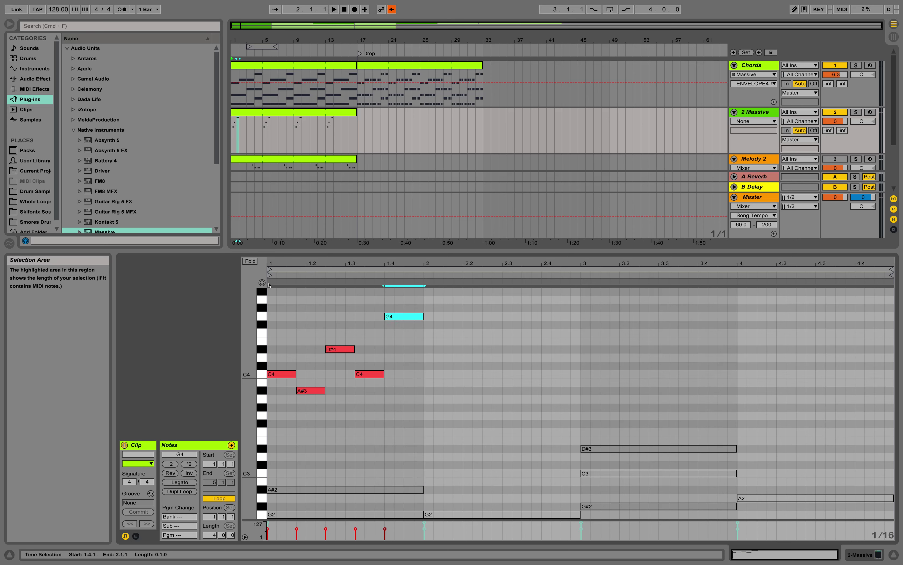
{"action": "left_click", "coordinate": [261, 112]}
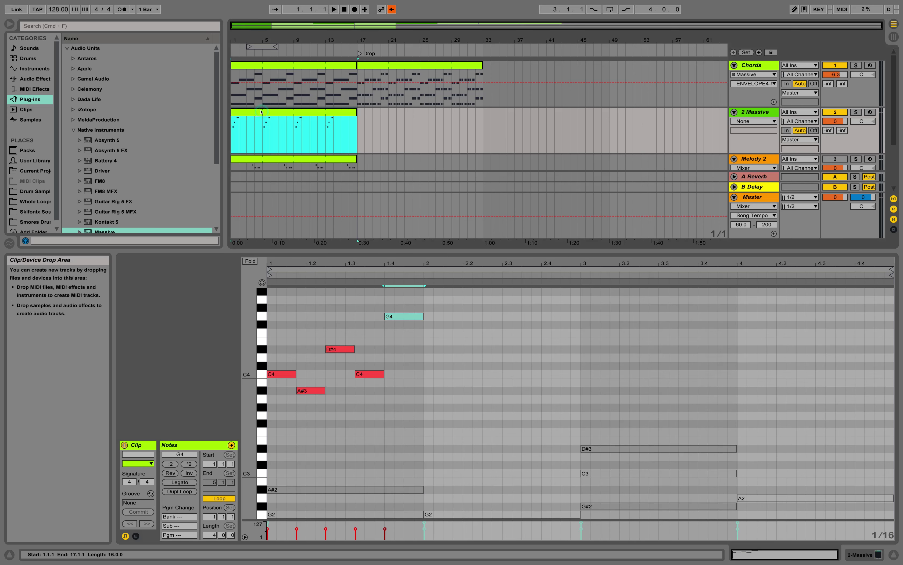
{"action": "key", "text": "space"}
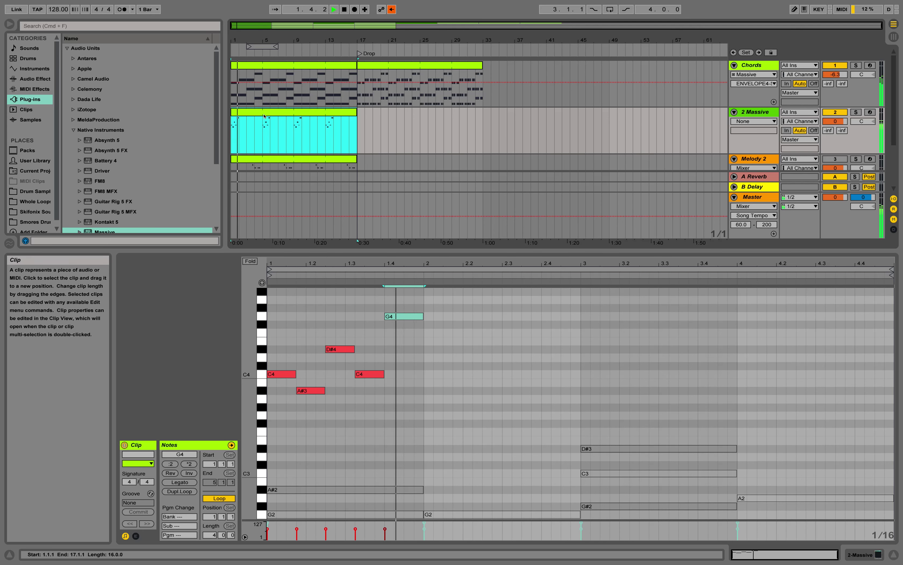
{"action": "key", "text": "space"}
{"action": "left_click", "coordinate": [311, 390]}
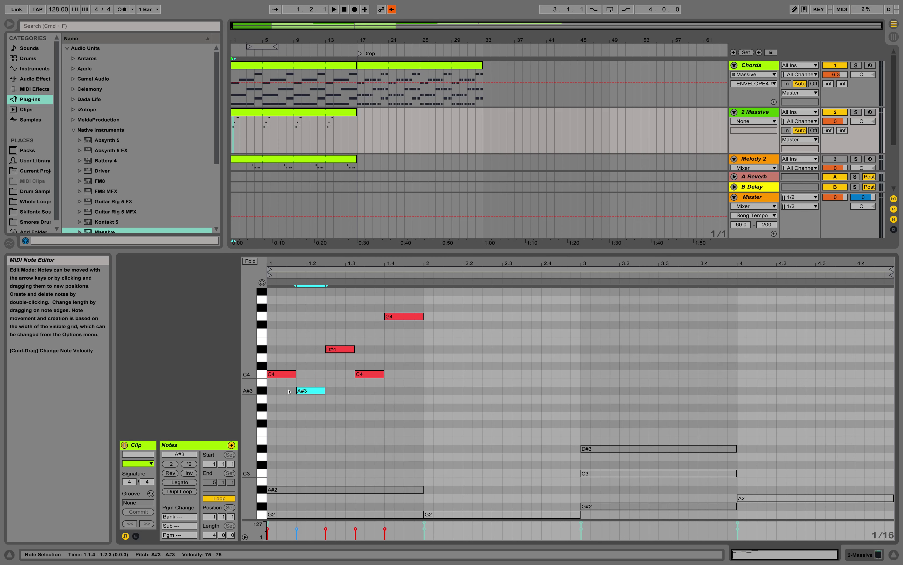
{"action": "left_click", "coordinate": [421, 378]}
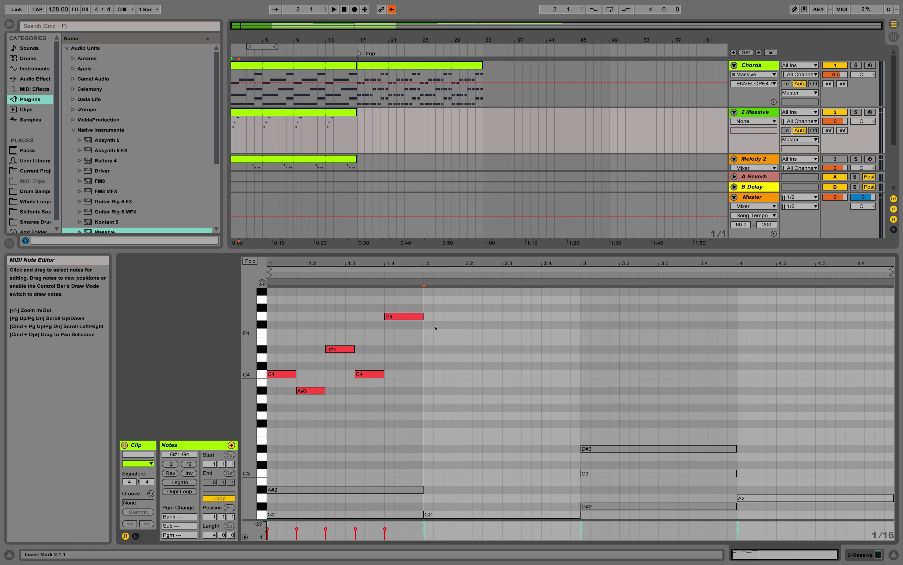
Add a three-sixteenth G#4 note at the start of bar 2
{"action": "double_click", "coordinate": [427, 308]}
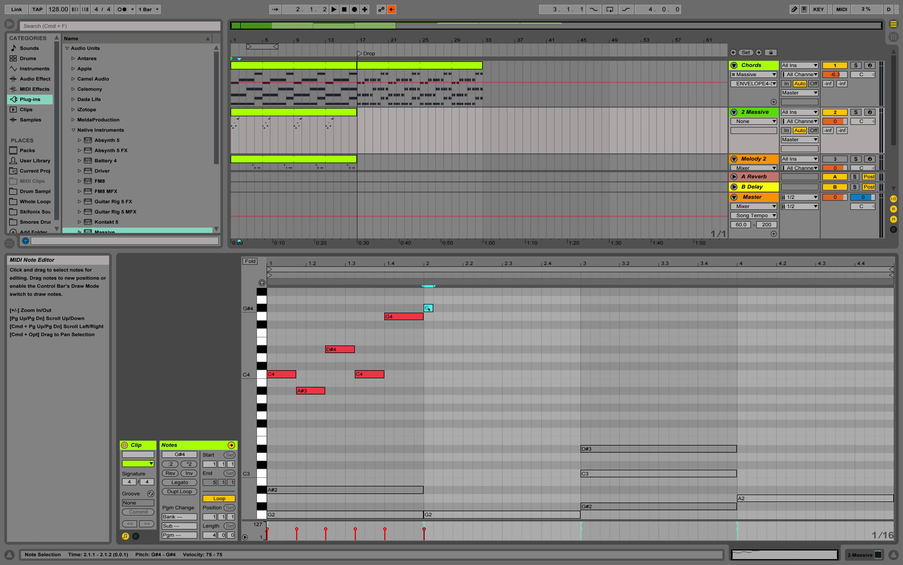
{"action": "left_click_drag", "start_coordinate": [431, 308], "coordinate": [452, 314]}
{"action": "scroll", "coordinate": [439, 390], "scroll_direction": "down", "scroll_amount": 5}
{"action": "left_click_drag", "start_coordinate": [426, 497], "coordinate": [449, 331]}
{"action": "scroll", "coordinate": [448, 465], "scroll_direction": "up", "scroll_amount": 10}
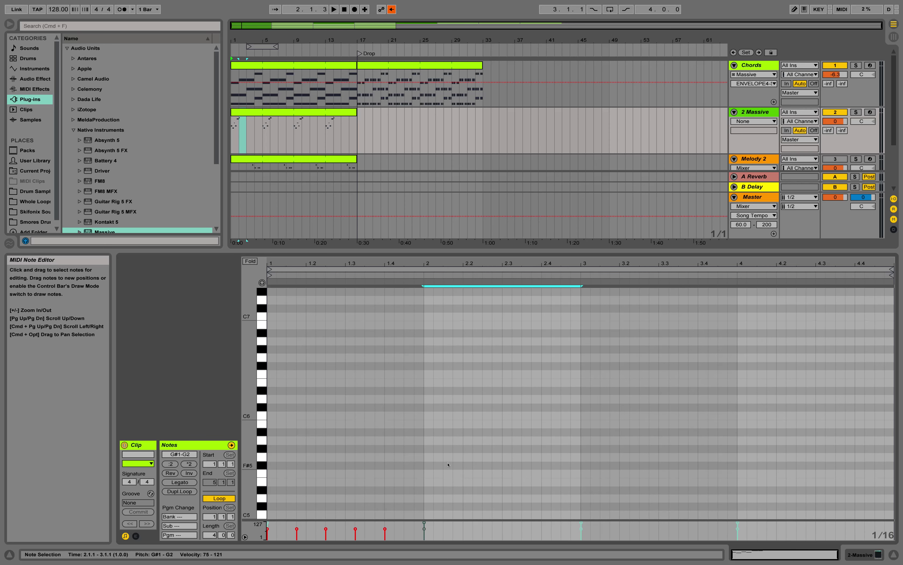
{"action": "scroll", "coordinate": [448, 464], "scroll_direction": "down", "scroll_amount": 8}
{"action": "left_click", "coordinate": [451, 463]}
{"action": "scroll", "coordinate": [445, 448], "scroll_direction": "down", "scroll_amount": 2}
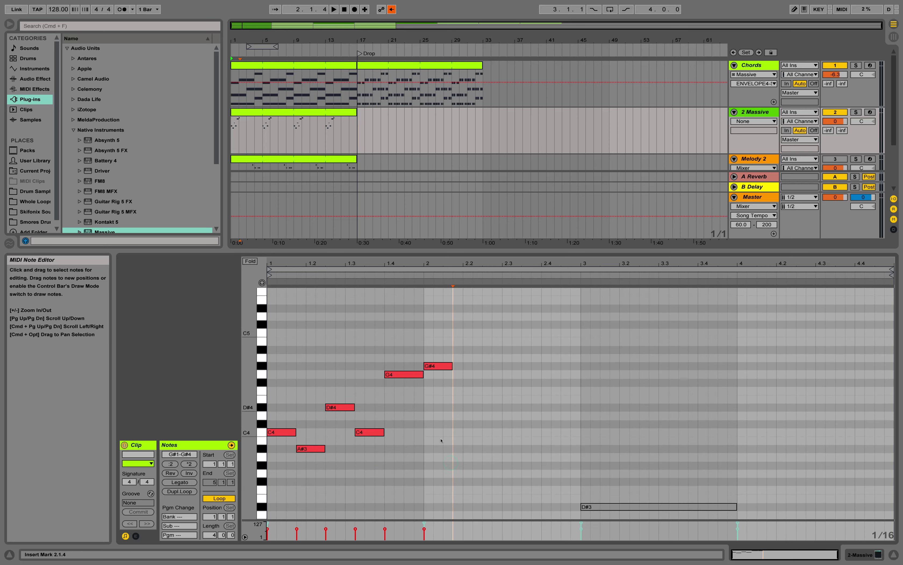
Add G4, D#4, C4 and D#4 after it, ending at 2.2.2, 2.3.2 and 2.4.1
{"action": "double_click", "coordinate": [457, 374]}
{"action": "left_click_drag", "start_coordinate": [463, 375], "coordinate": [478, 375]}
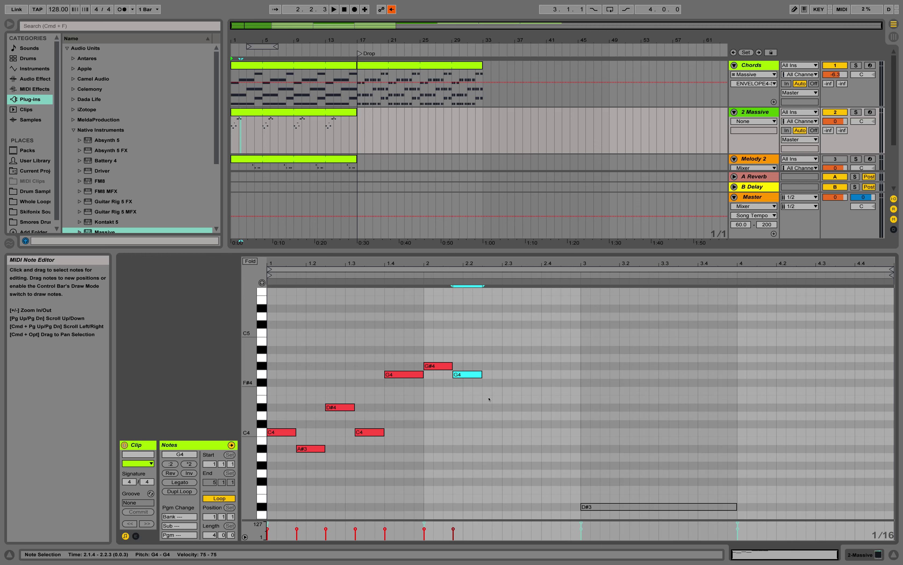
{"action": "double_click", "coordinate": [487, 407]}
{"action": "left_click_drag", "start_coordinate": [491, 407], "coordinate": [507, 408]}
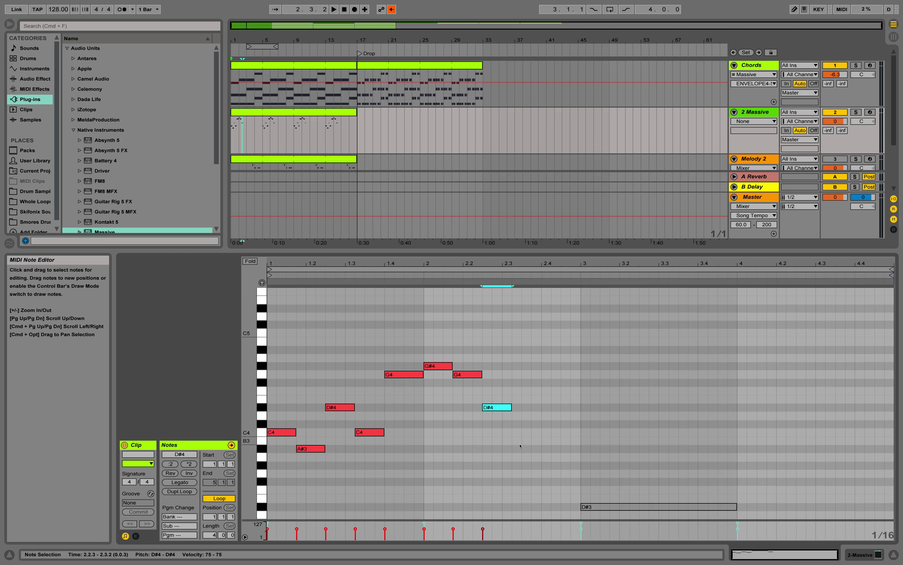
{"action": "double_click", "coordinate": [518, 432]}
{"action": "left_click_drag", "start_coordinate": [528, 431], "coordinate": [580, 407]}
{"action": "double_click", "coordinate": [543, 407]}
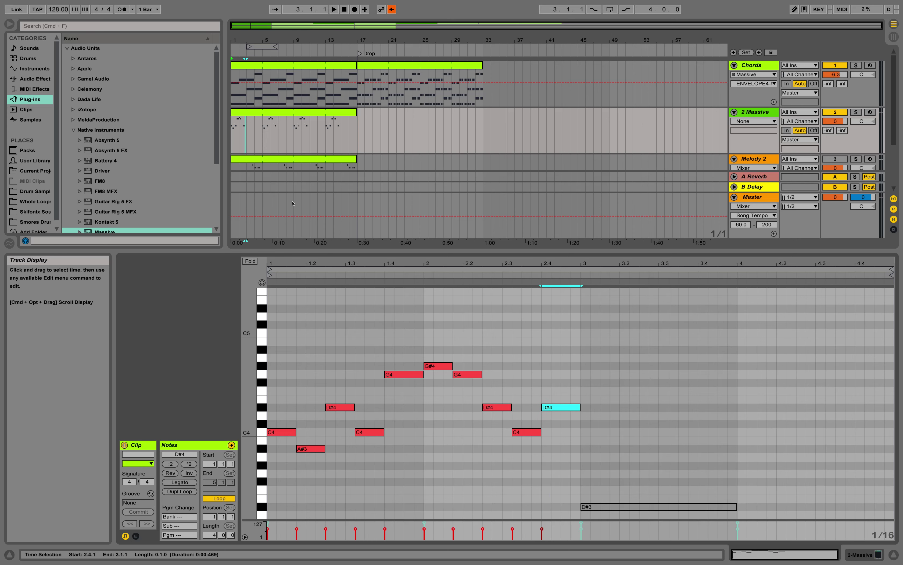
Play back the melody so far and place the insert point at bar 3
{"action": "key", "text": "space"}
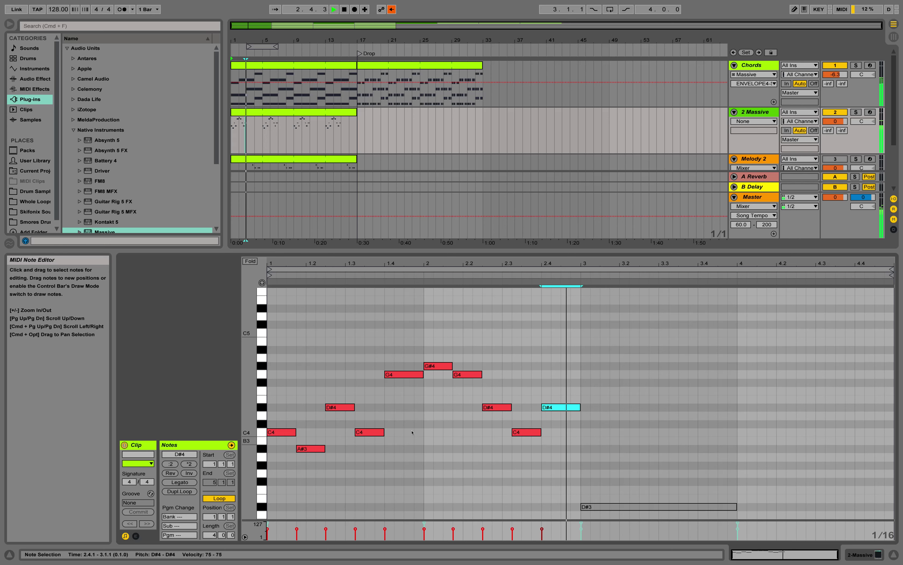
{"action": "key", "text": "space"}
{"action": "left_click", "coordinate": [463, 375]}
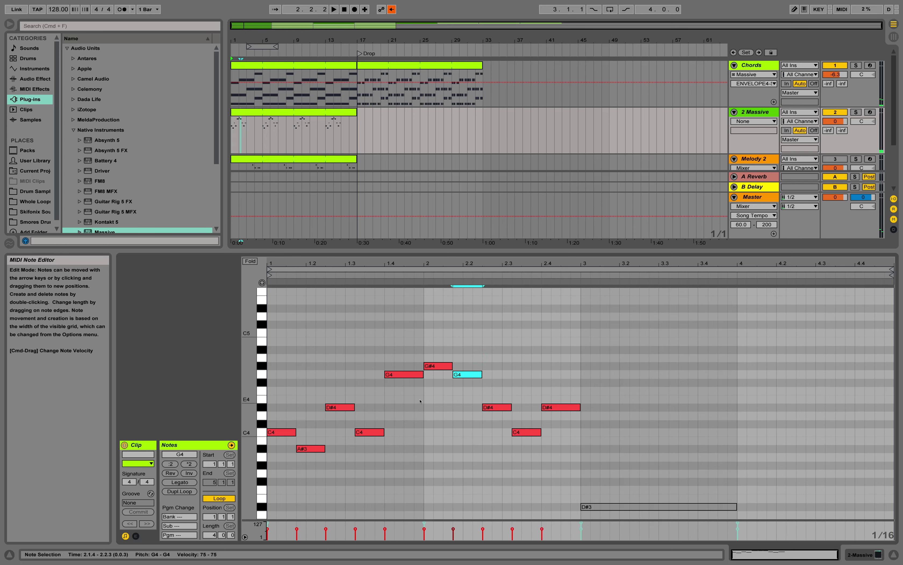
{"action": "left_click", "coordinate": [578, 376]}
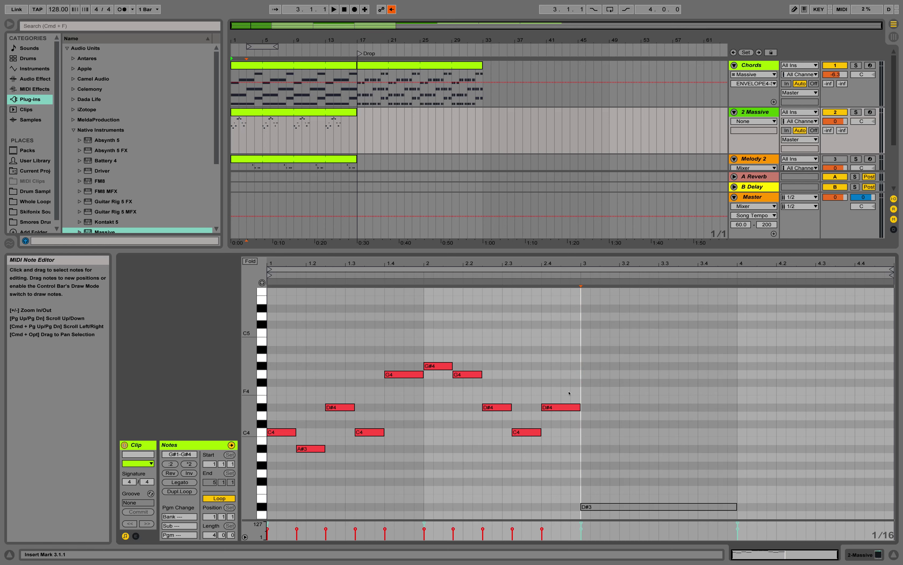
Draw bar 3's melody: G#4, F4, G#4, C5 and G#4, each sized to its slot
{"action": "double_click", "coordinate": [582, 366]}
{"action": "left_click_drag", "start_coordinate": [588, 365], "coordinate": [610, 362]}
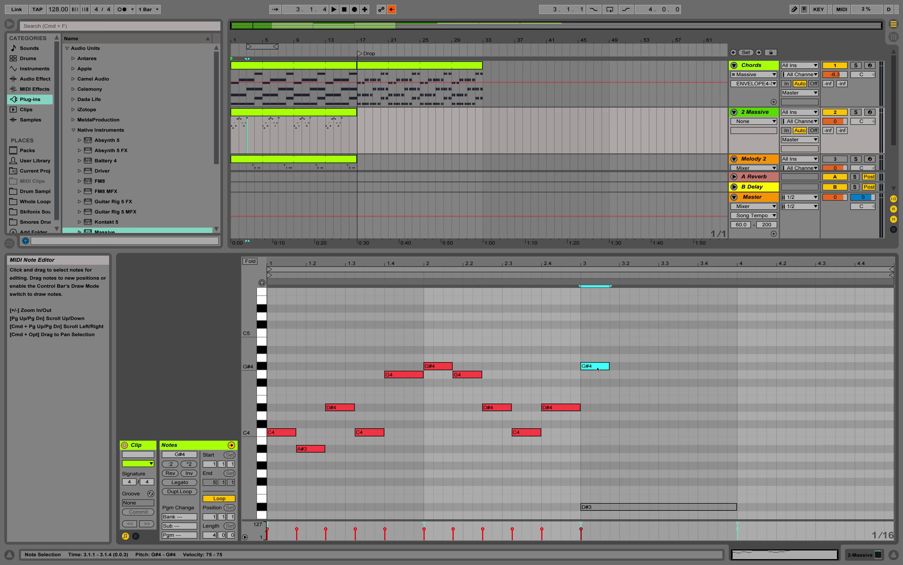
{"action": "double_click", "coordinate": [614, 389]}
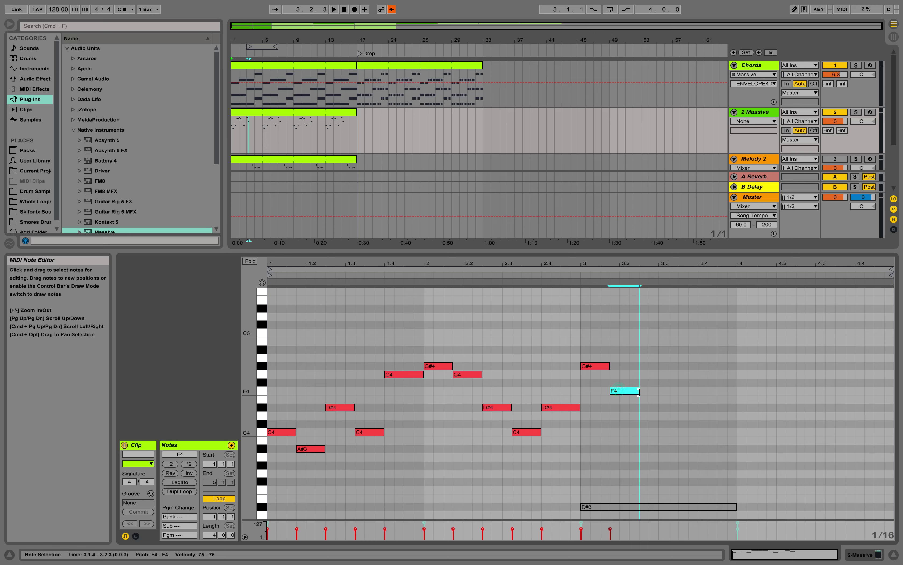
{"action": "double_click", "coordinate": [643, 366]}
{"action": "left_click_drag", "start_coordinate": [648, 366], "coordinate": [664, 367]}
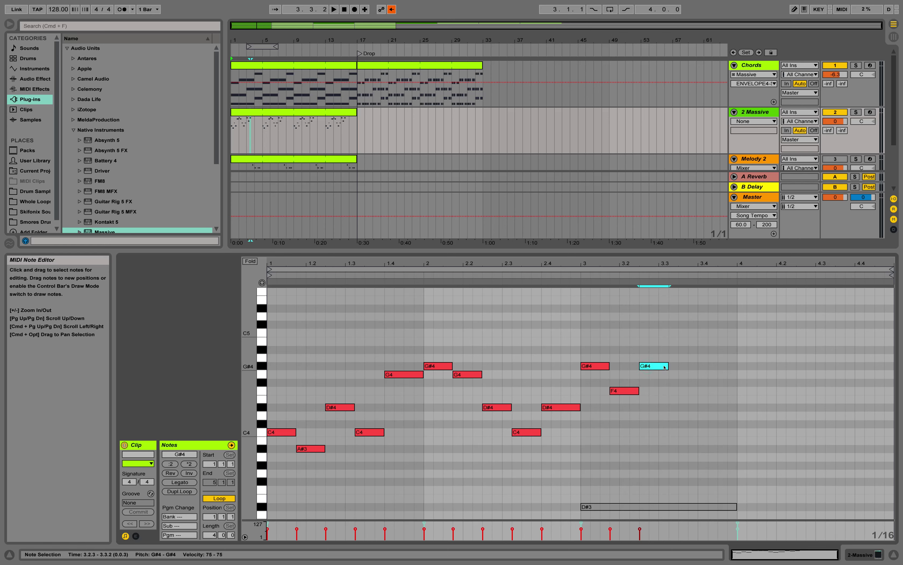
{"action": "double_click", "coordinate": [674, 333]}
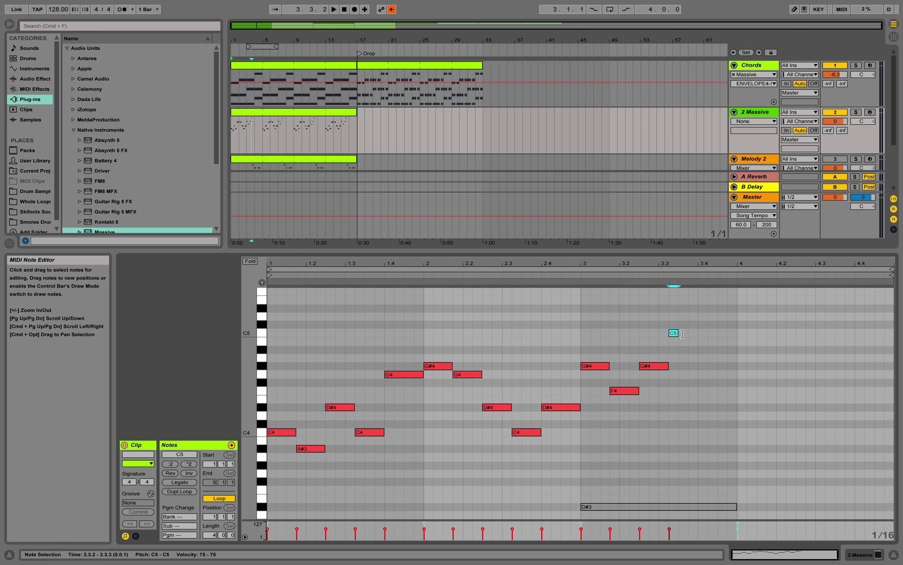
{"action": "left_click_drag", "start_coordinate": [681, 334], "coordinate": [734, 362]}
{"action": "double_click", "coordinate": [704, 366]}
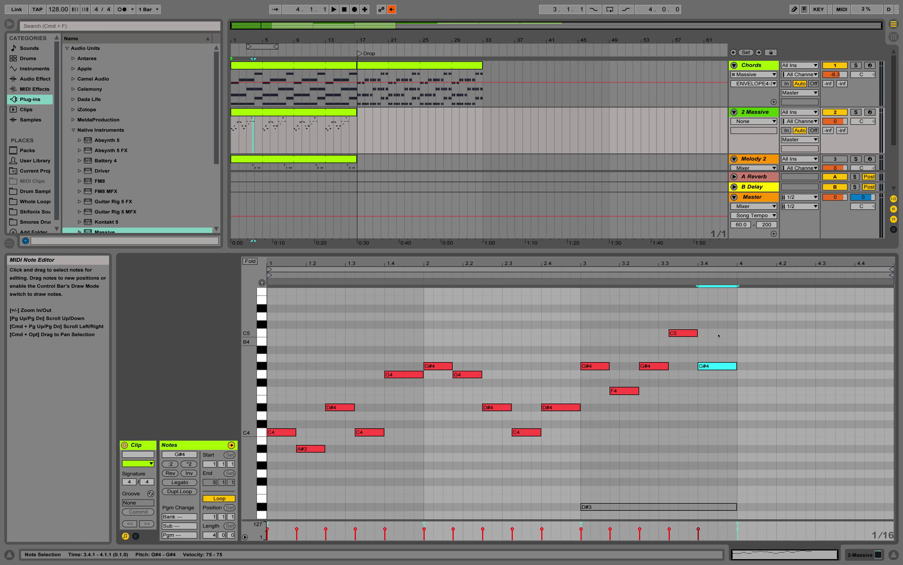
Draw bar 4's notes: A#4, F4, A#4 and another A#4 at 4.3.2
{"action": "double_click", "coordinate": [742, 349]}
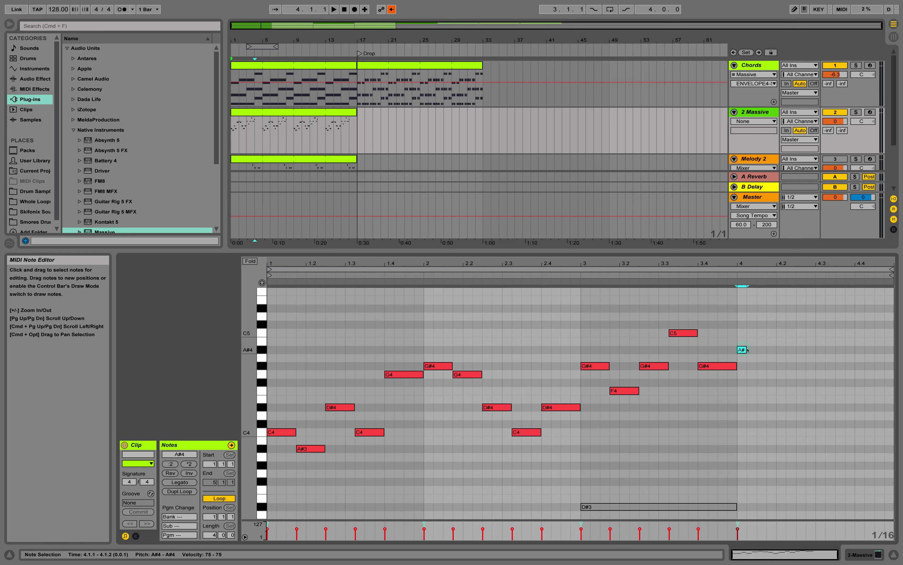
{"action": "left_click_drag", "start_coordinate": [746, 349], "coordinate": [763, 351]}
{"action": "double_click", "coordinate": [780, 390]}
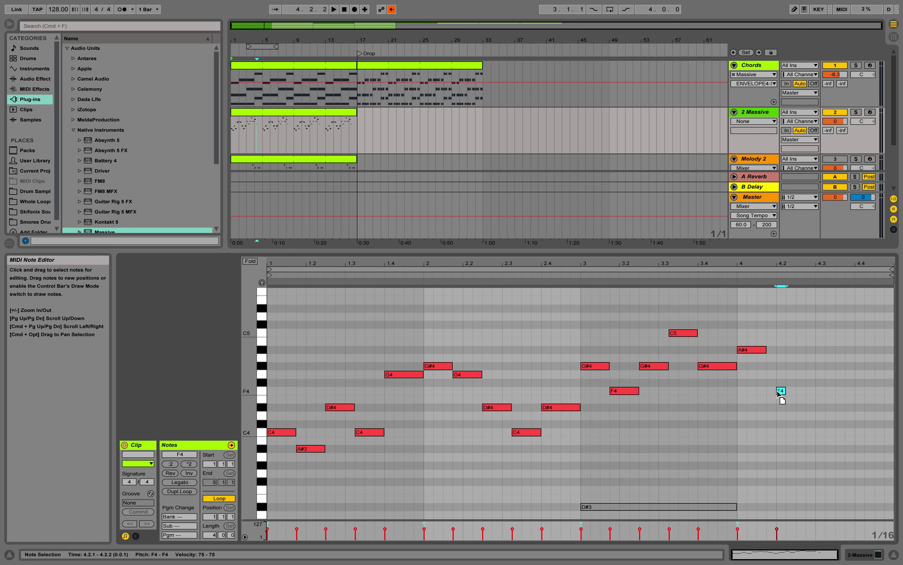
{"action": "left_click_drag", "start_coordinate": [777, 391], "coordinate": [796, 390]}
{"action": "double_click", "coordinate": [801, 350]}
{"action": "left_click_drag", "start_coordinate": [805, 351], "coordinate": [855, 351]}
{"action": "double_click", "coordinate": [833, 349]}
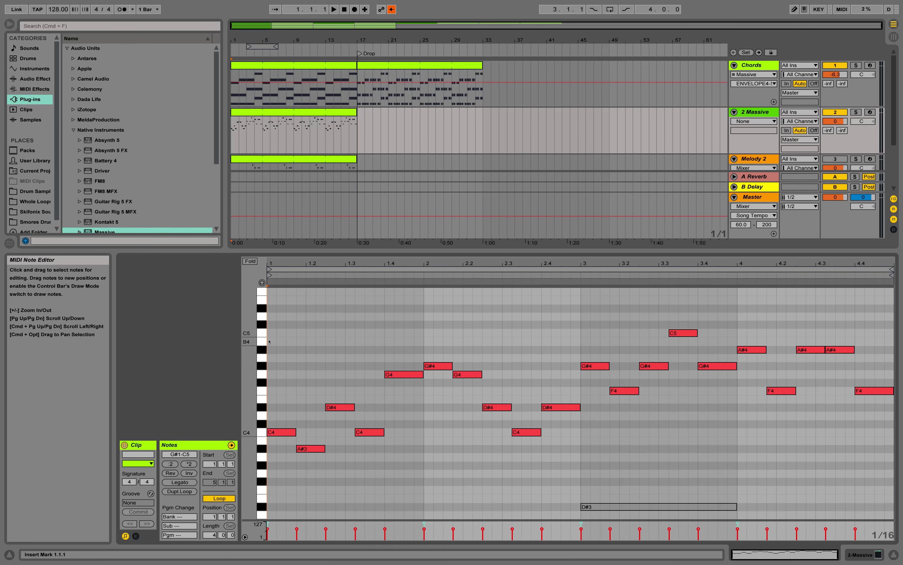
{"action": "left_click", "coordinate": [312, 436]}
{"action": "left_click", "coordinate": [313, 449]}
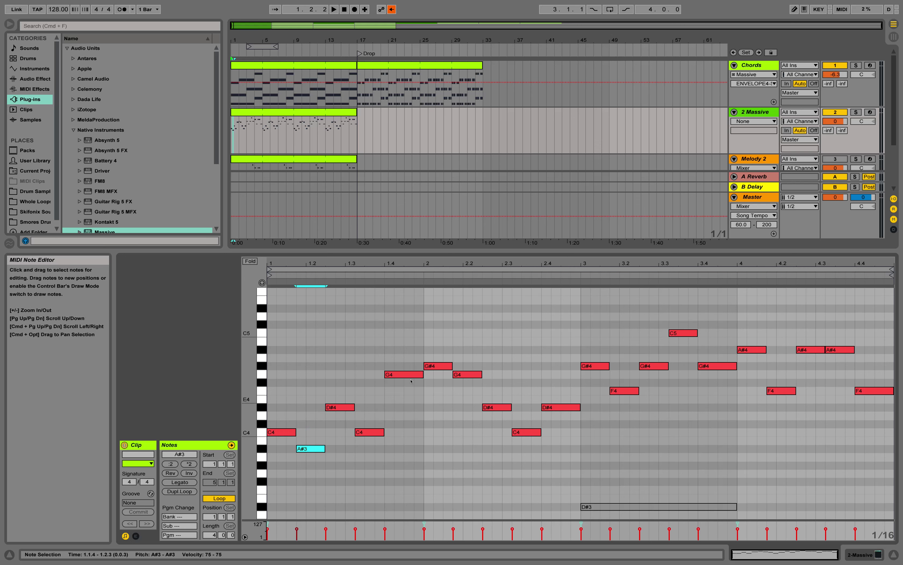
{"action": "left_click_drag", "start_coordinate": [465, 344], "coordinate": [471, 381]}
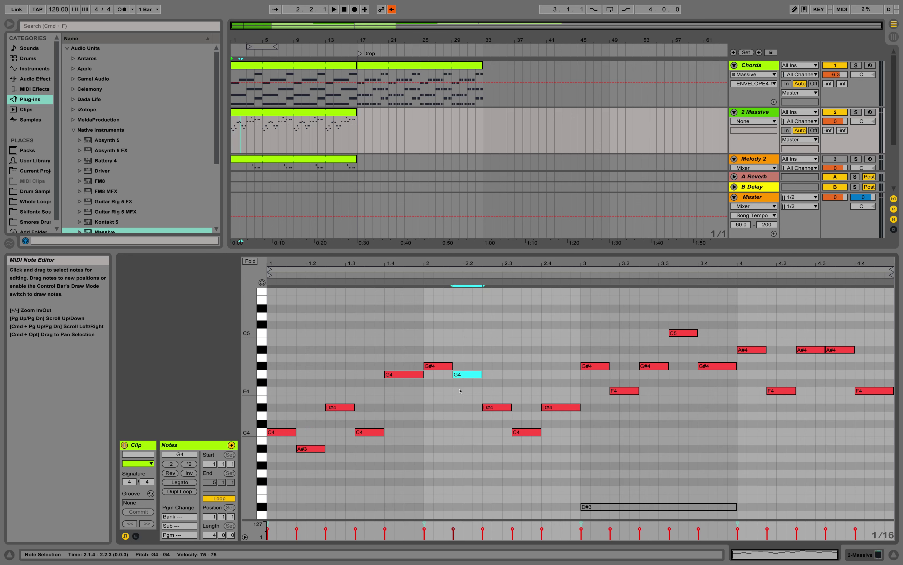
{"action": "left_click", "coordinate": [272, 374]}
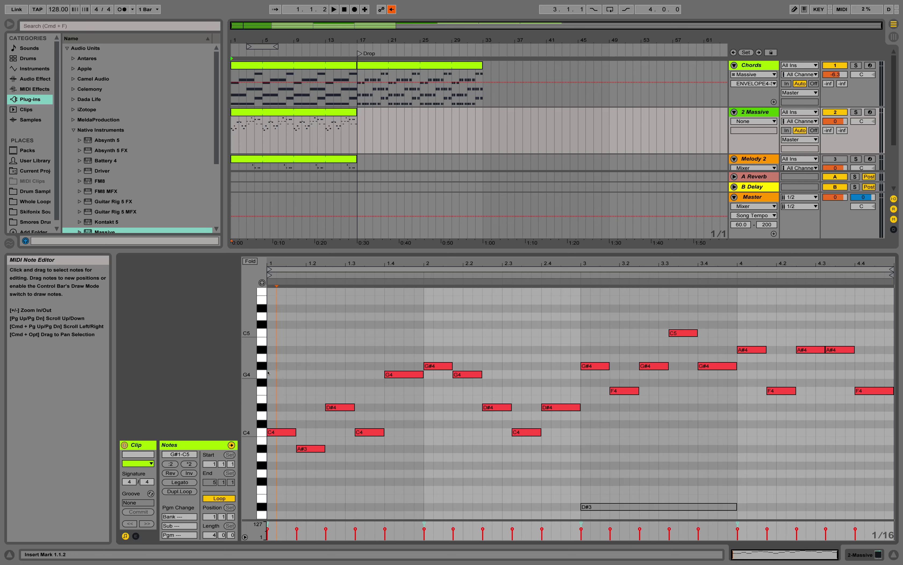
{"action": "key", "text": "space"}
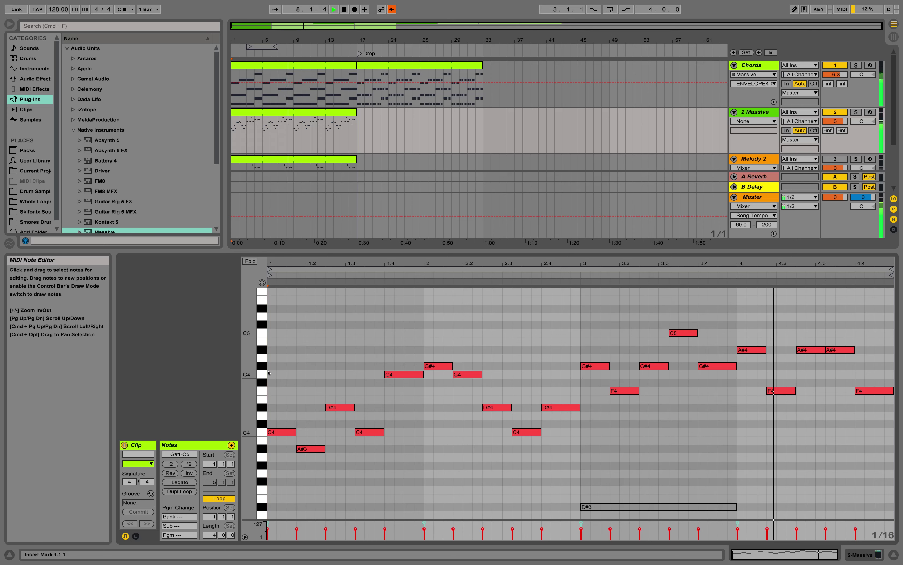
{"action": "key", "text": "space"}
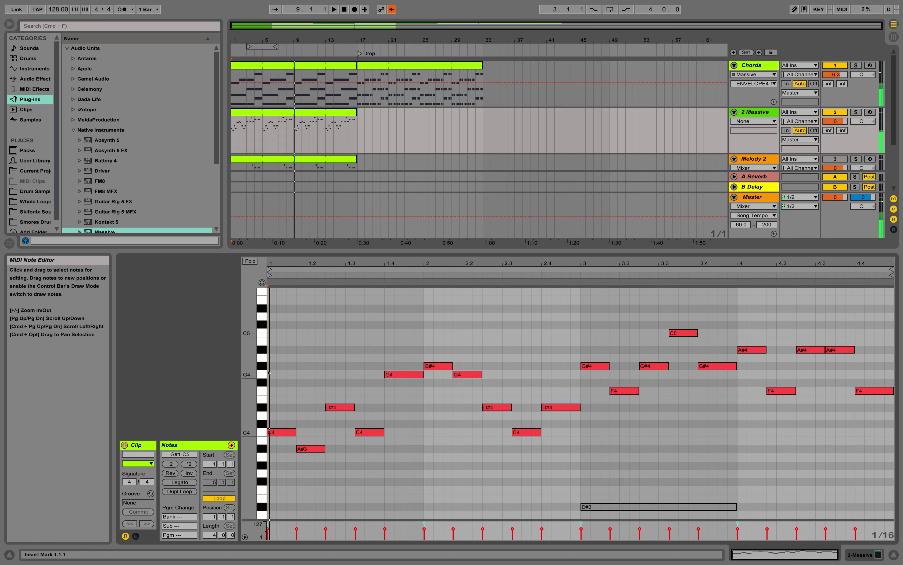
{"action": "left_click", "coordinate": [312, 448]}
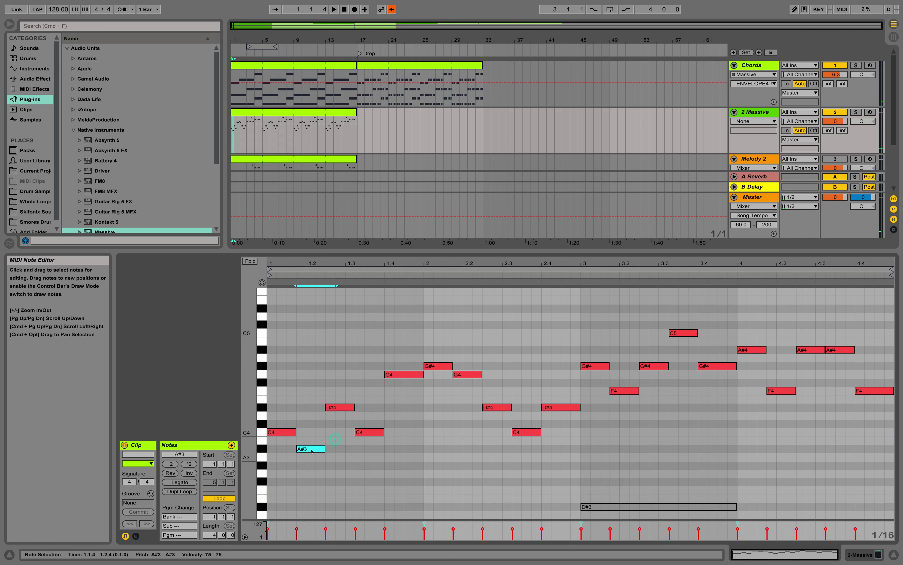
{"action": "left_click", "coordinate": [467, 374]}
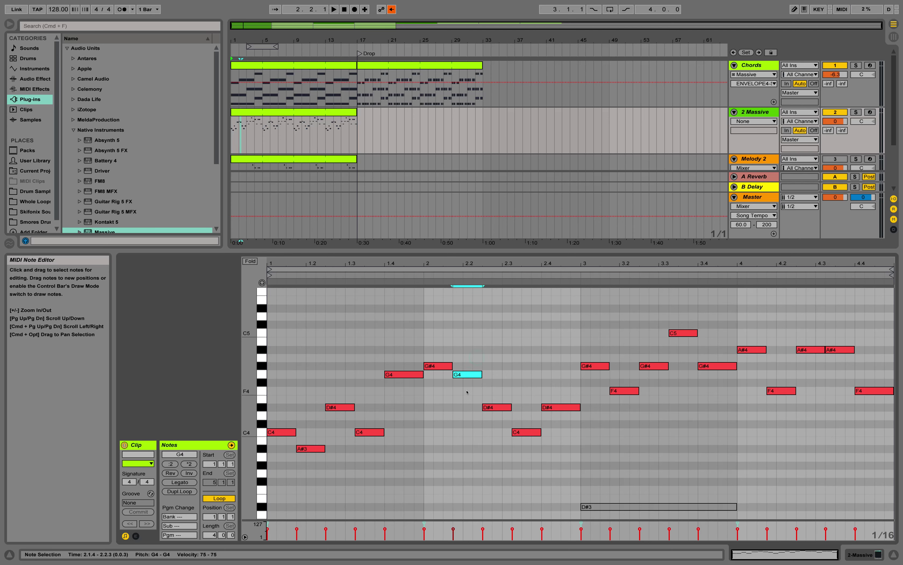